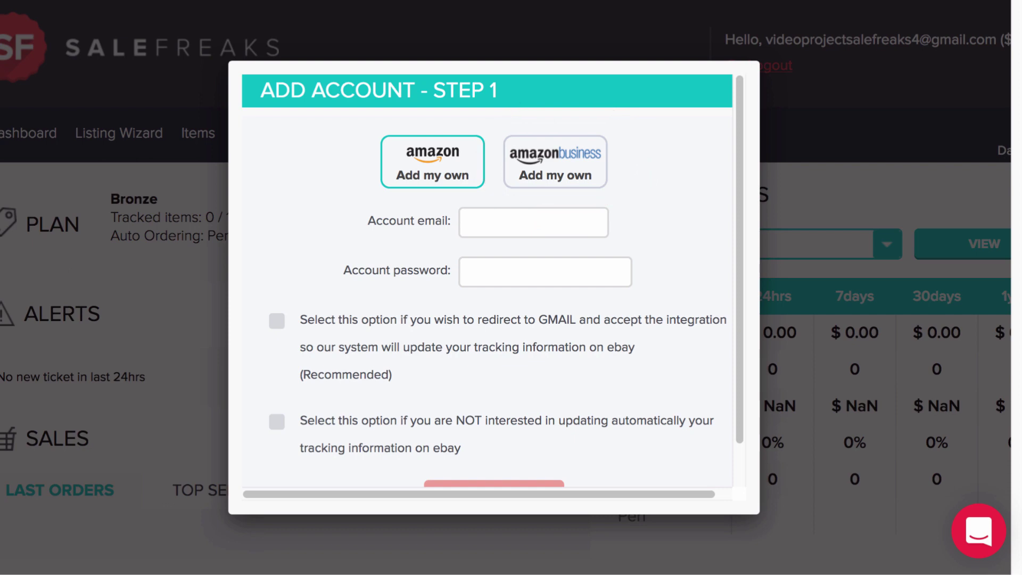
- Enter the Amazon account's e-mail address, opt into Gmail tracking integration, and submit the account
click(506, 222)
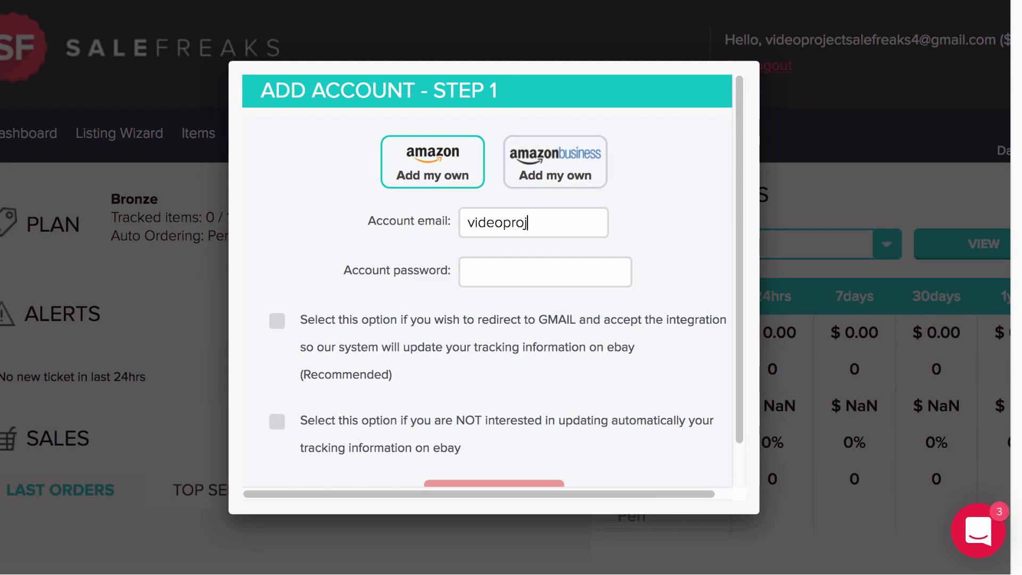
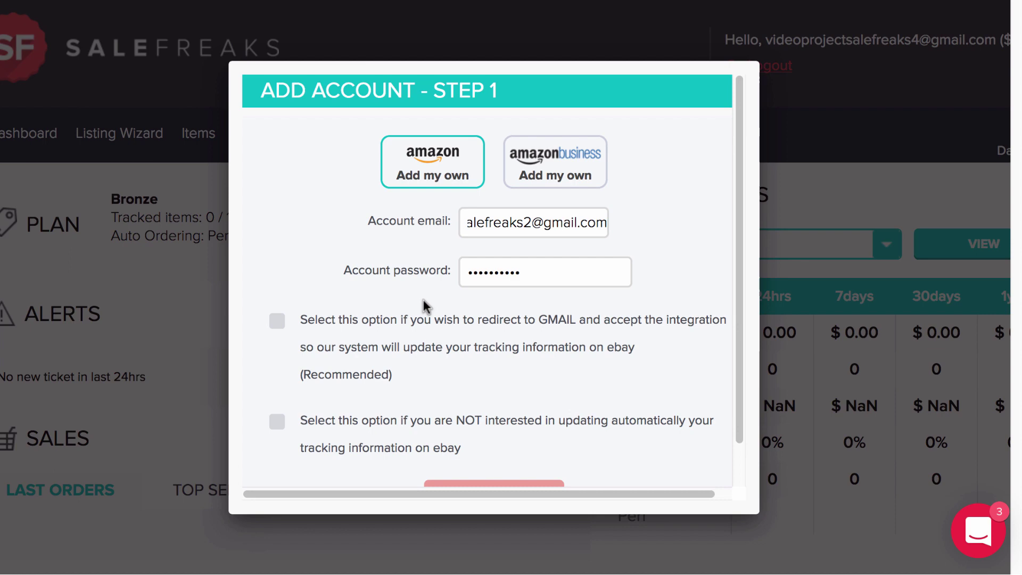
click(277, 322)
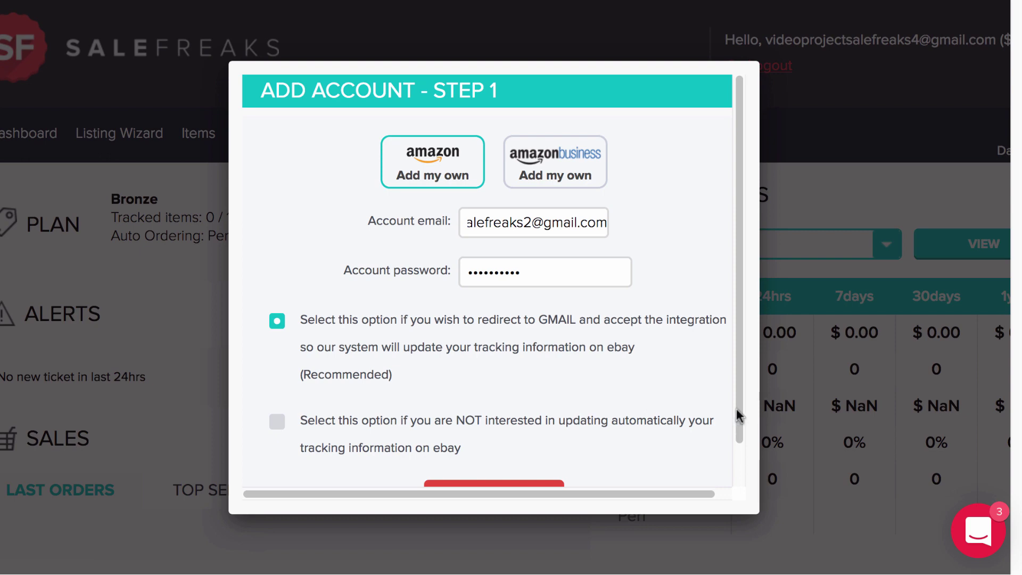
drag(736, 395, 734, 451)
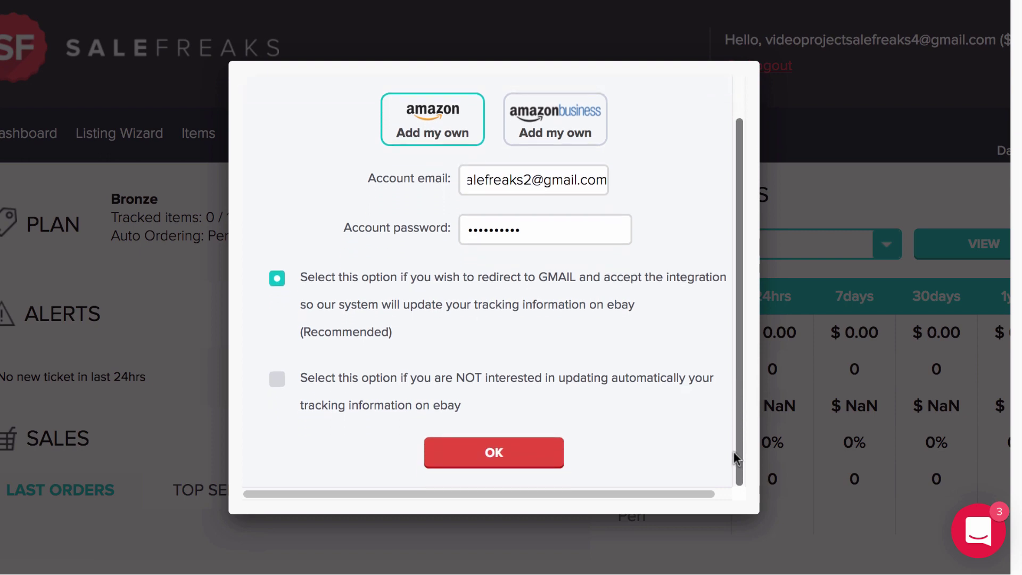
click(518, 466)
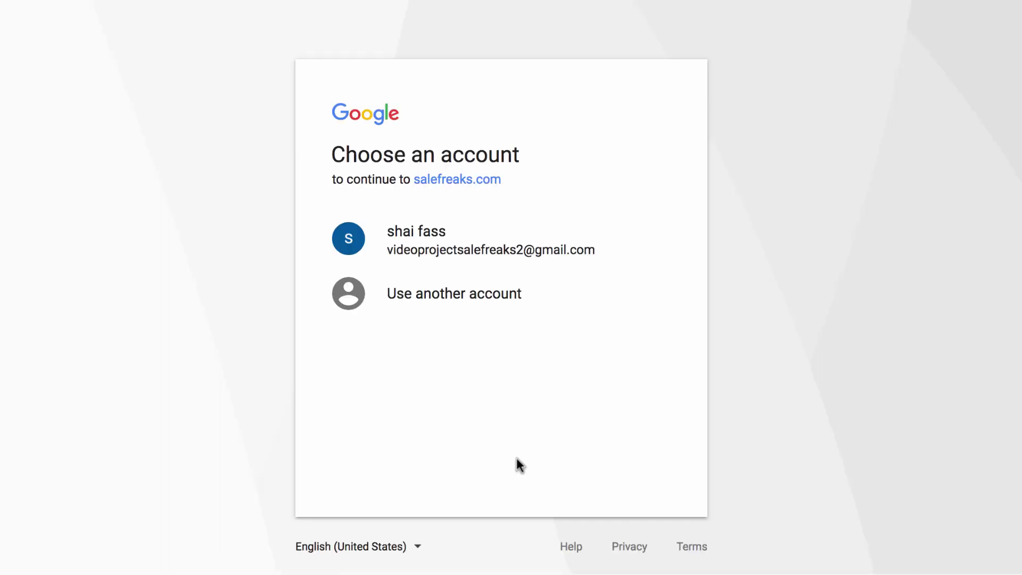
- Choose the Gmail account, allow salefreaks.com to read its messages, and dismiss the connected confirmation
click(441, 249)
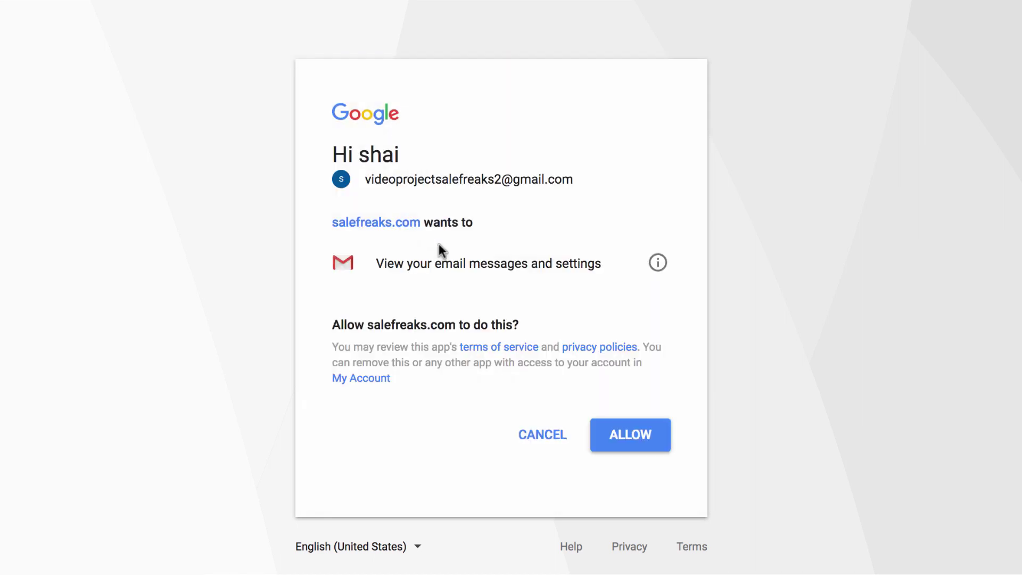
click(630, 442)
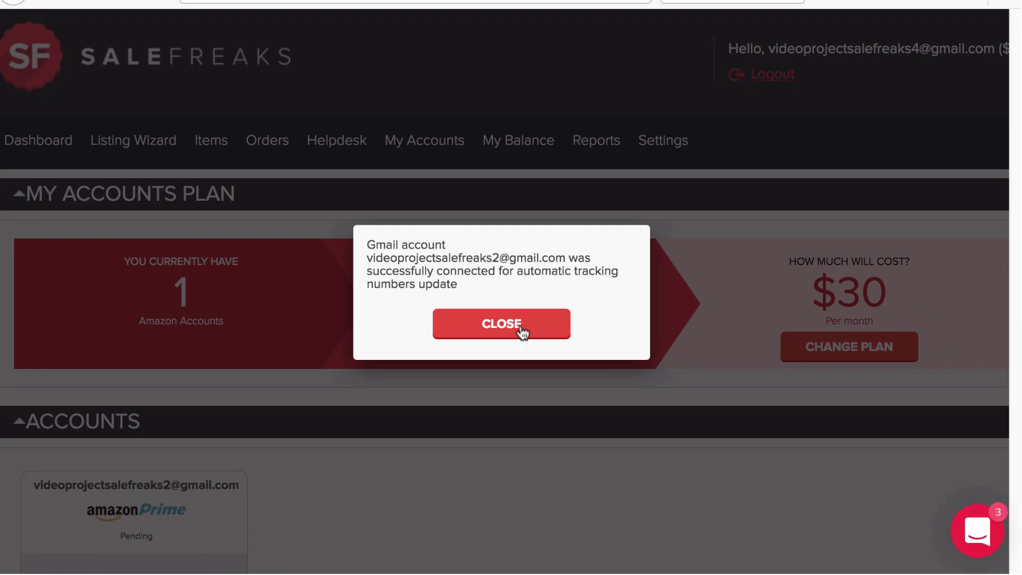
click(497, 328)
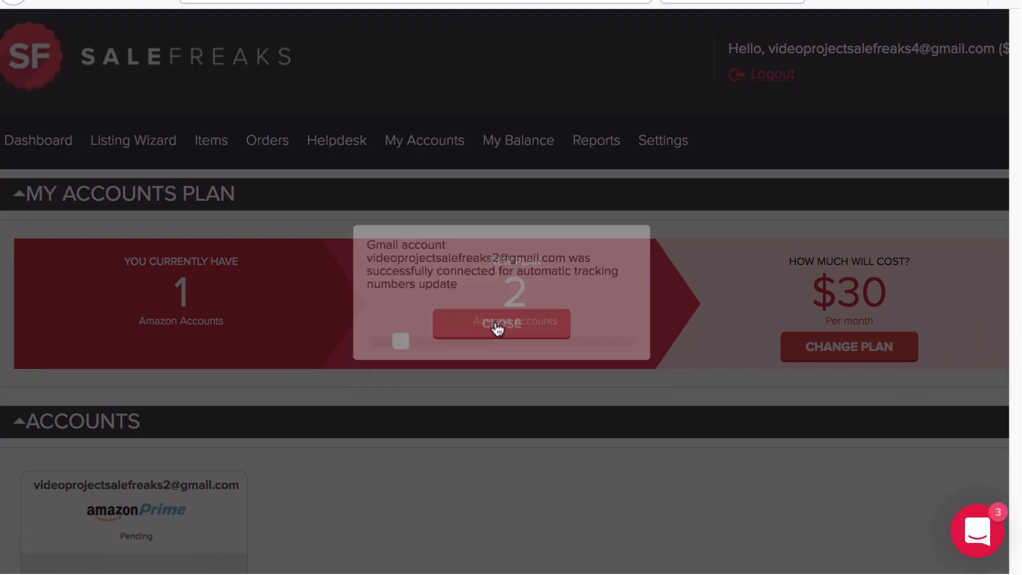
- Scroll down the My Accounts page to reach the connected Amazon account
drag(1017, 315, 1018, 426)
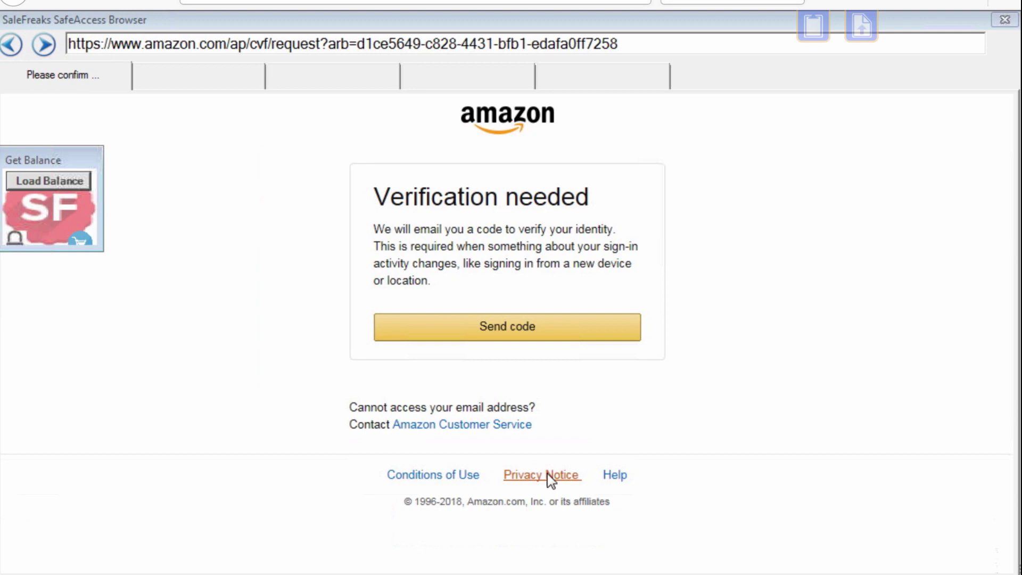
- Have Amazon email a verification code and copy it from the Gmail message
click(509, 330)
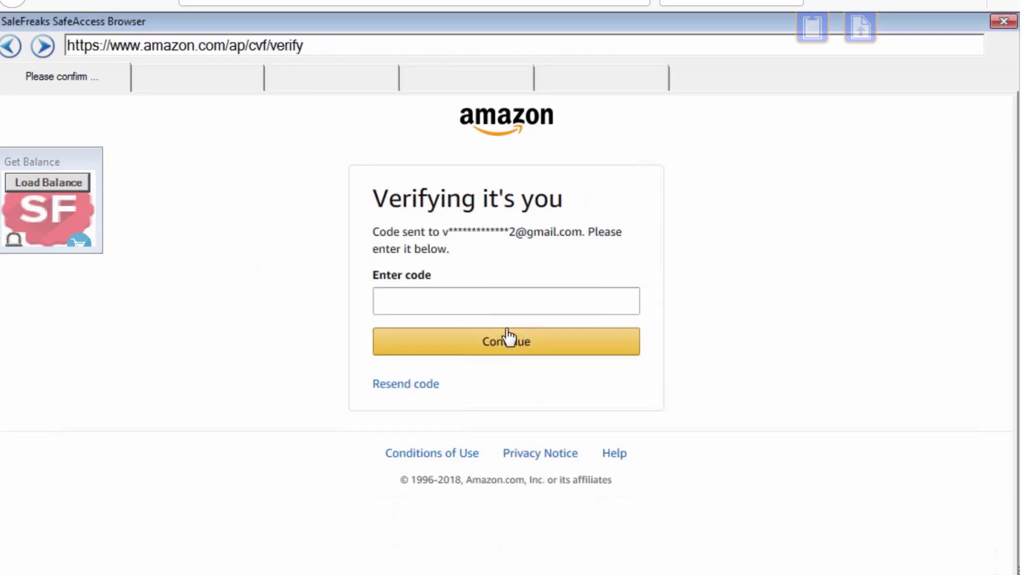
key(alt+Tab)
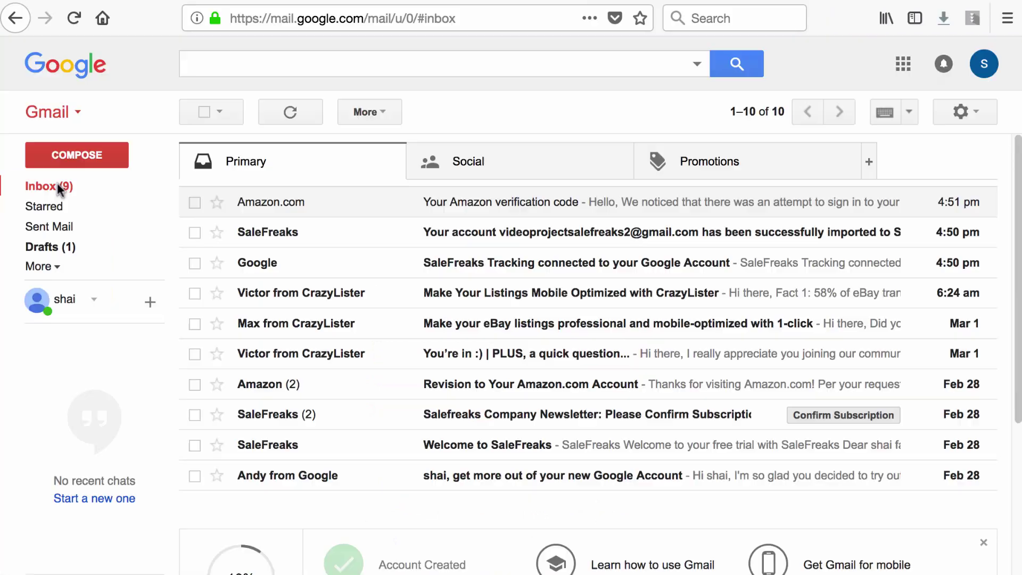
click(510, 202)
drag(458, 385, 365, 388)
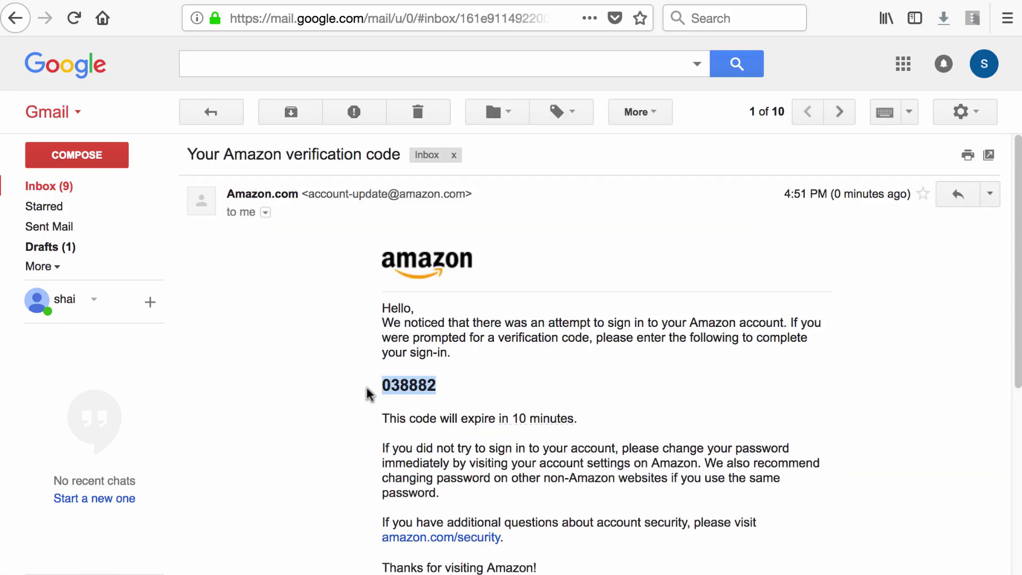
right_click(385, 380)
click(402, 393)
- Paste the code through the remote clipboard into Amazon's Enter code box and submit it
key(alt+Tab)
click(481, 320)
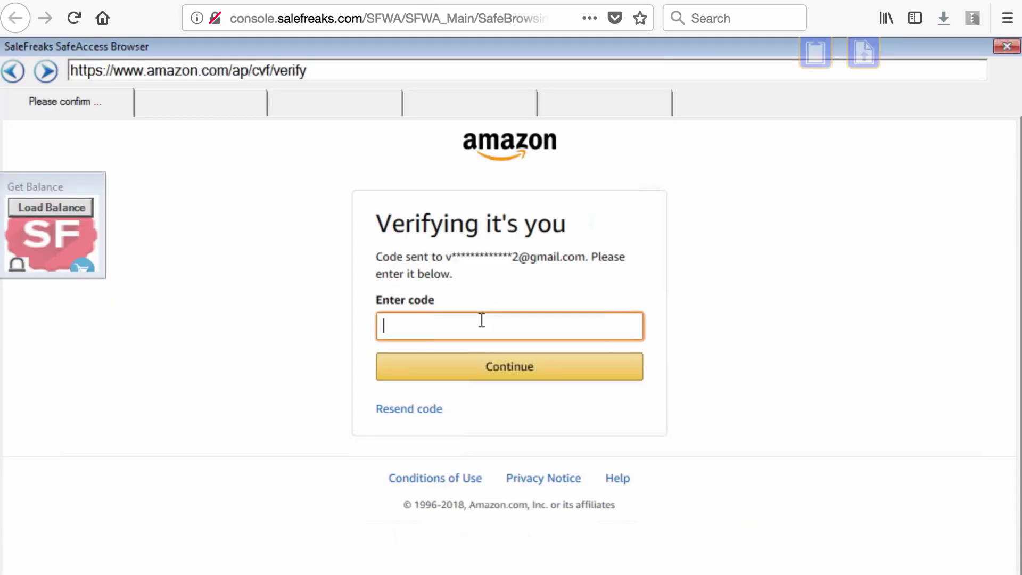
click(815, 52)
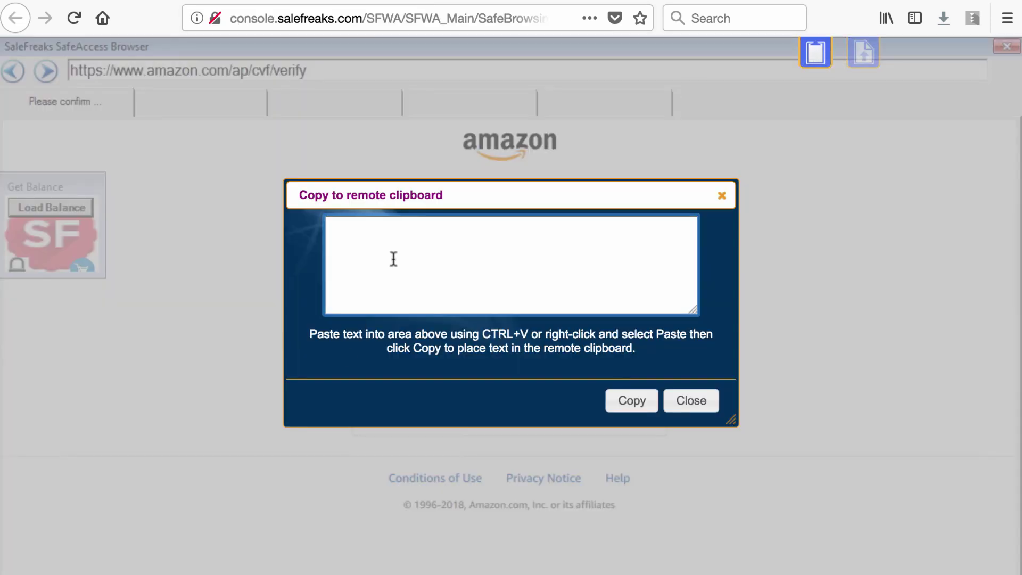
right_click(394, 259)
click(429, 329)
click(639, 401)
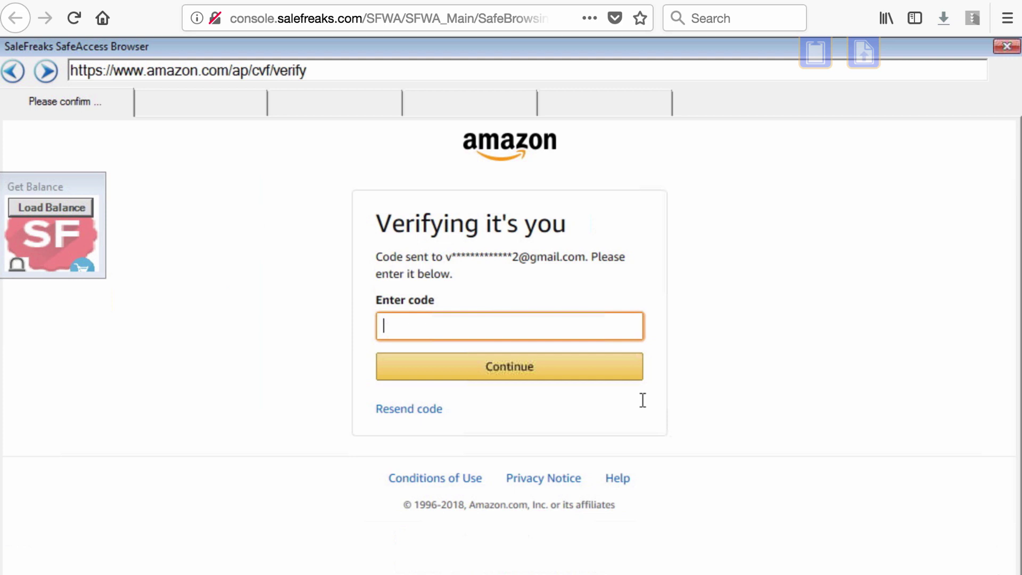
right_click(448, 329)
click(490, 385)
click(524, 372)
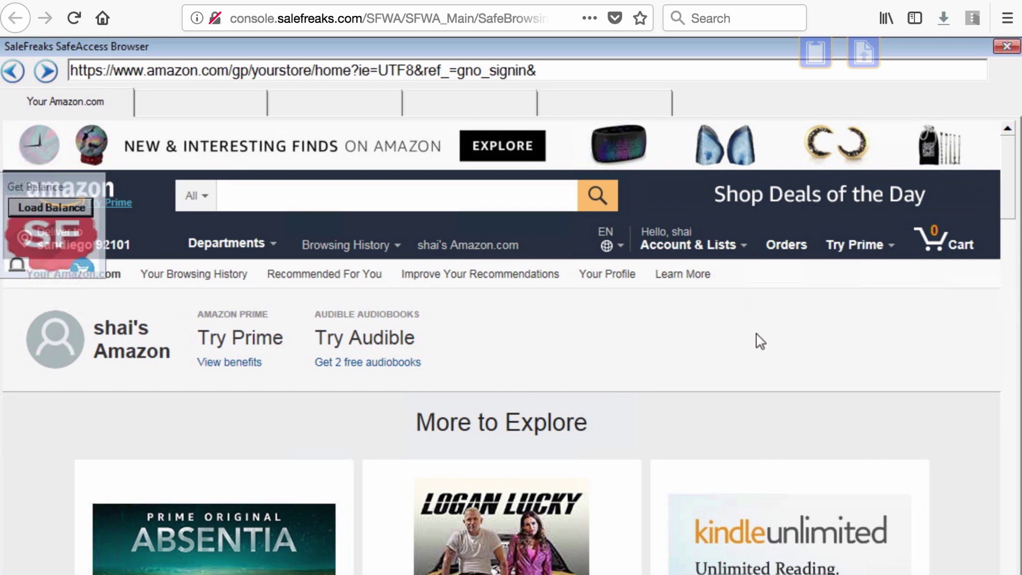
- View the Amazon gift card balance ($0.00) via Your Account, then close the SafeAccess session
mouse_move(687, 244)
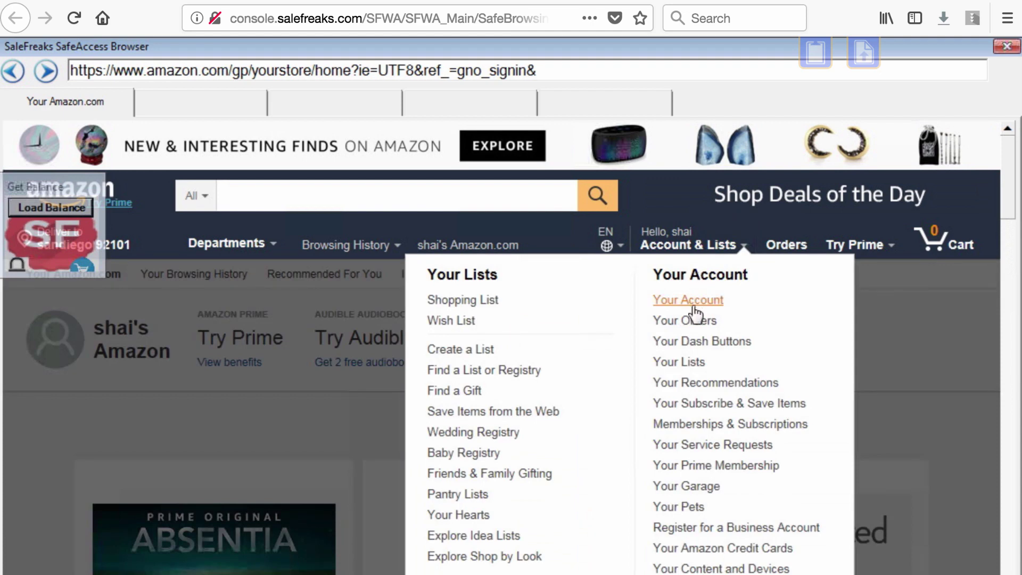
click(695, 304)
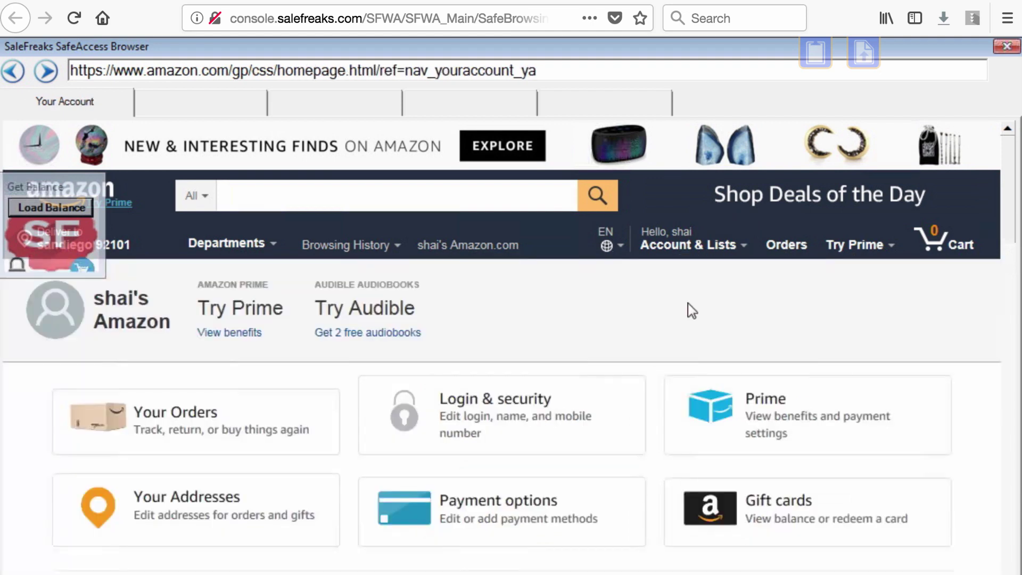
click(753, 515)
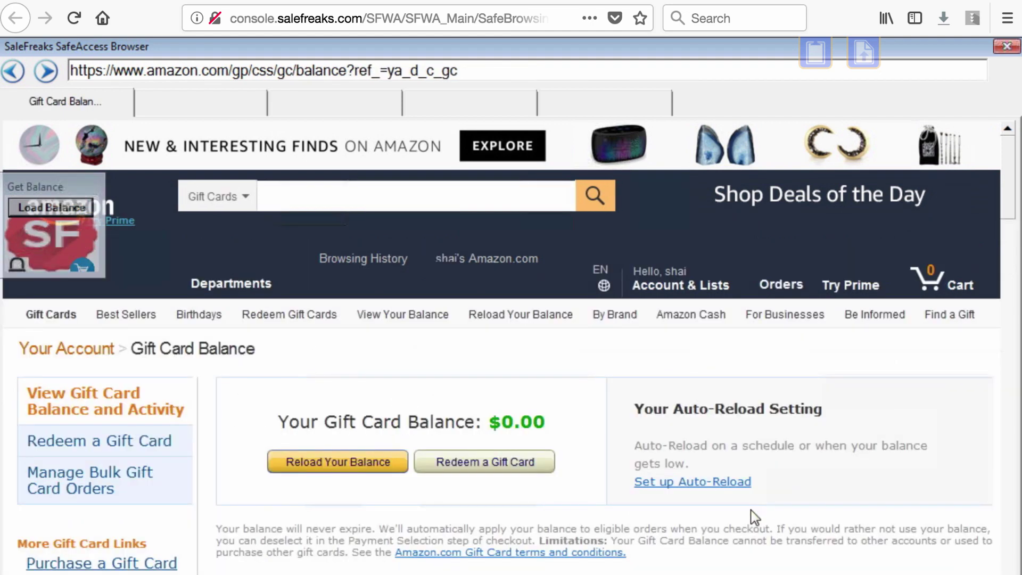
click(485, 1)
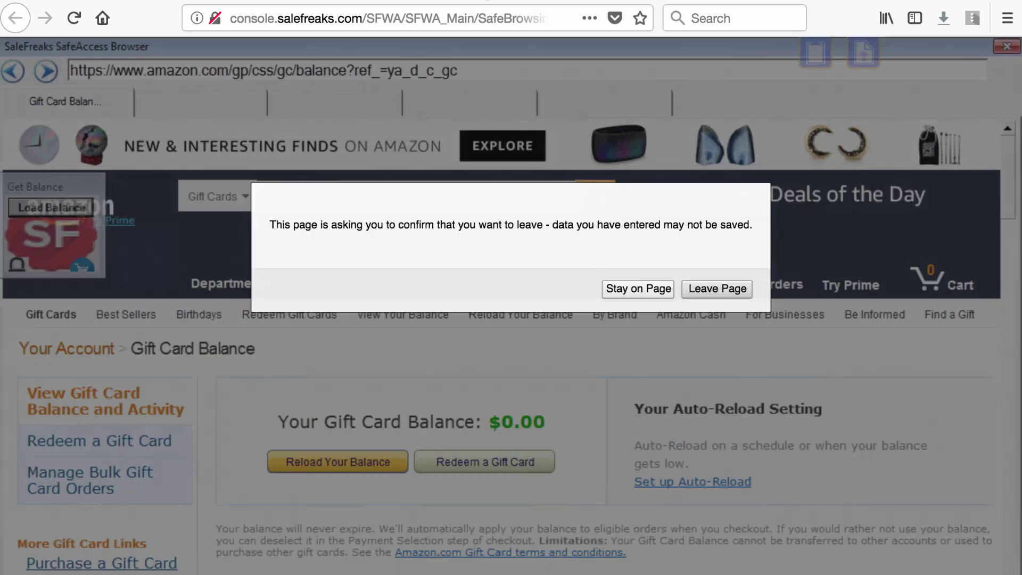
- Leave the Amazon page and update the Prime account's balance to 32
click(751, 288)
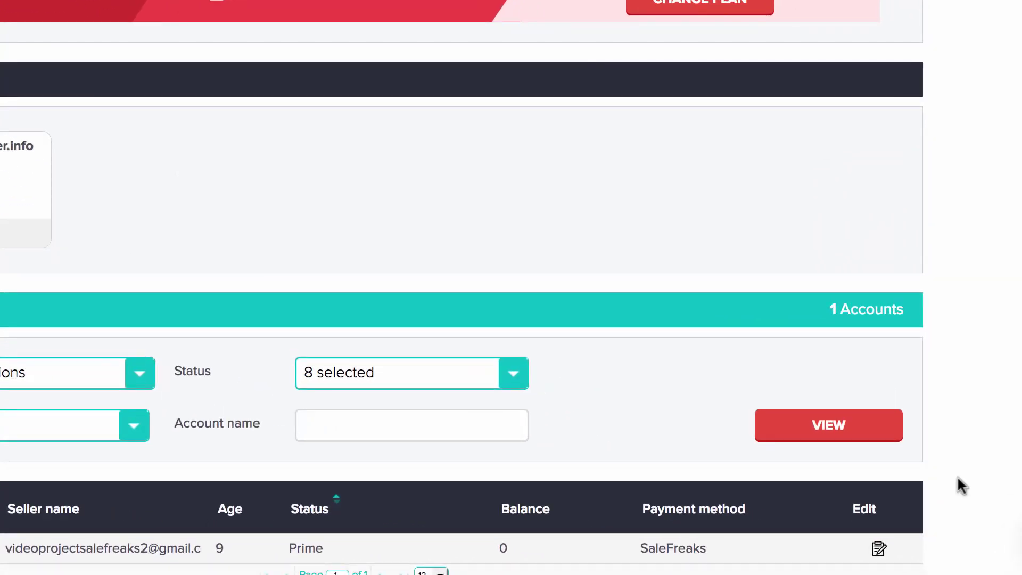
click(878, 549)
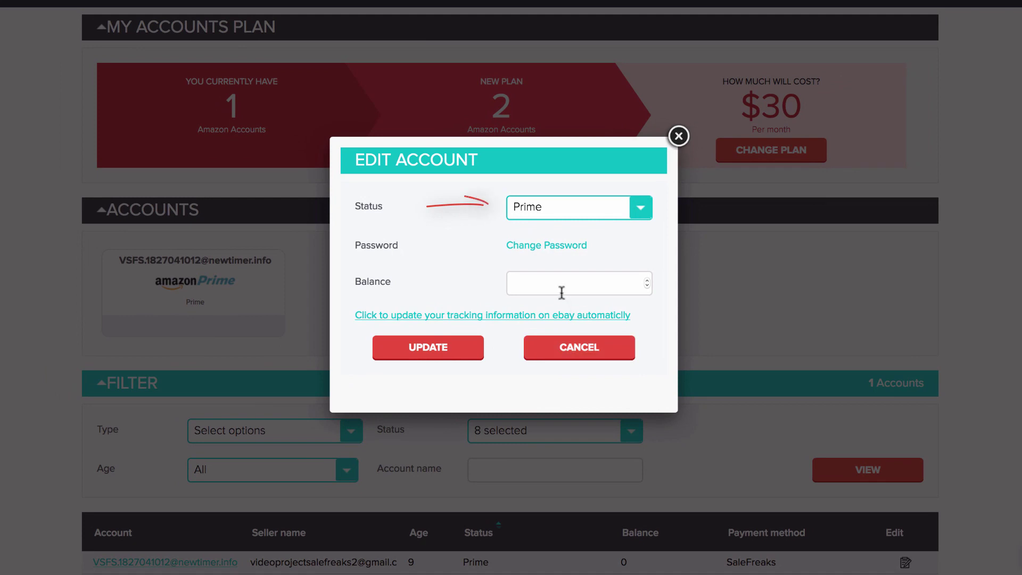
click(555, 279)
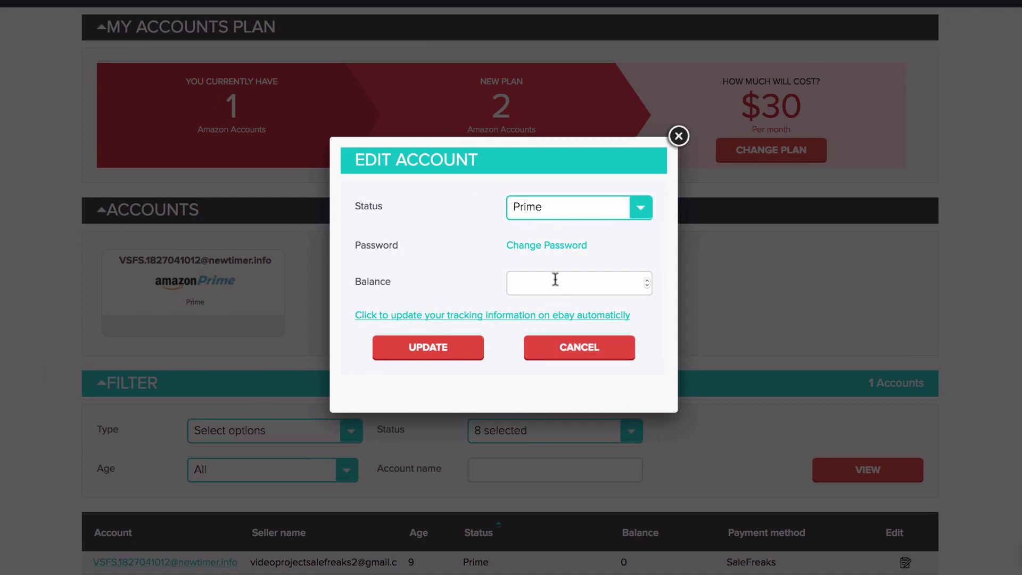
text(32)
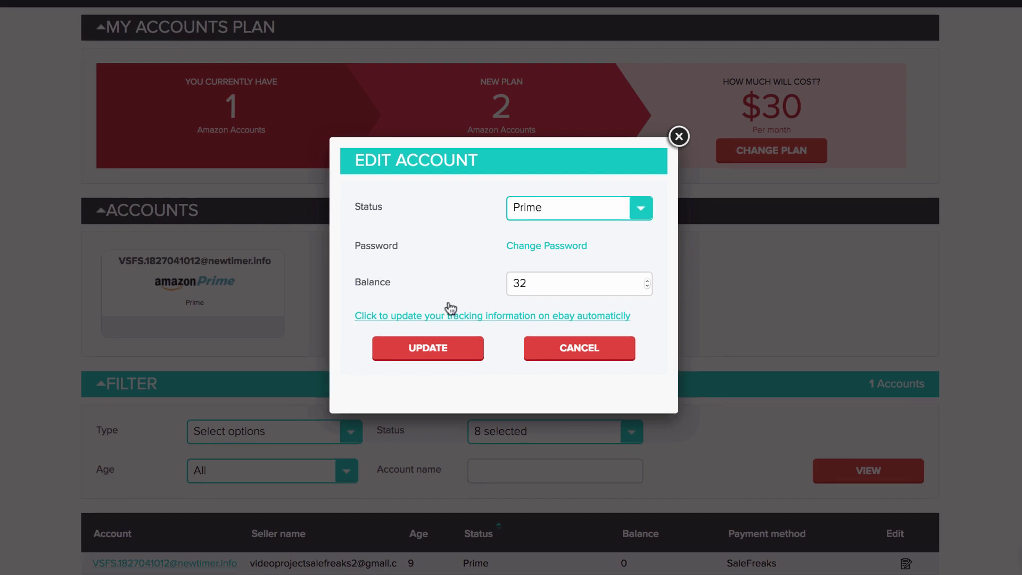
click(437, 349)
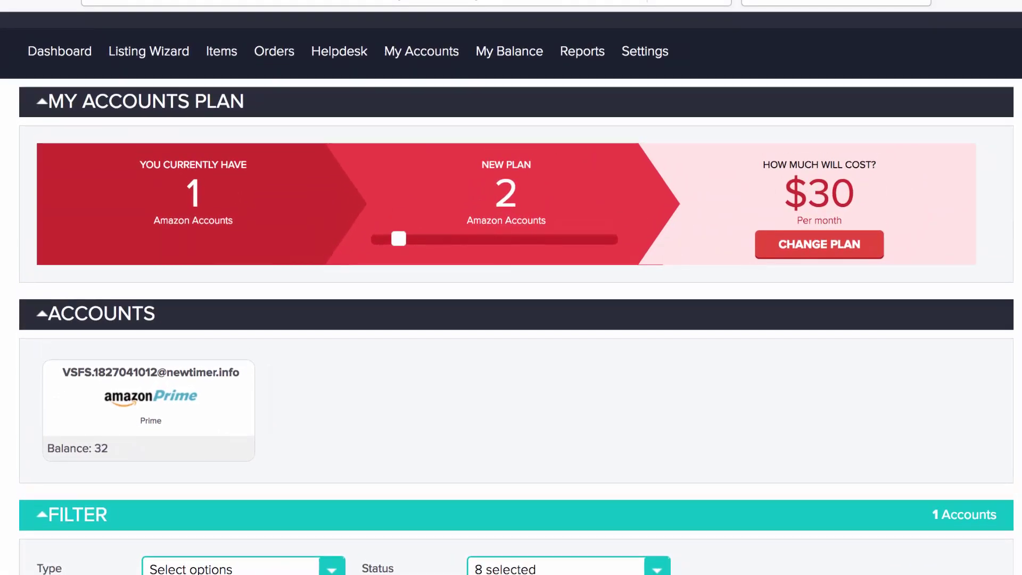
- Refresh the balance totals from the header so the Prime balance shows $32.00, then view the Orders options
scroll(511, 287, up, 2)
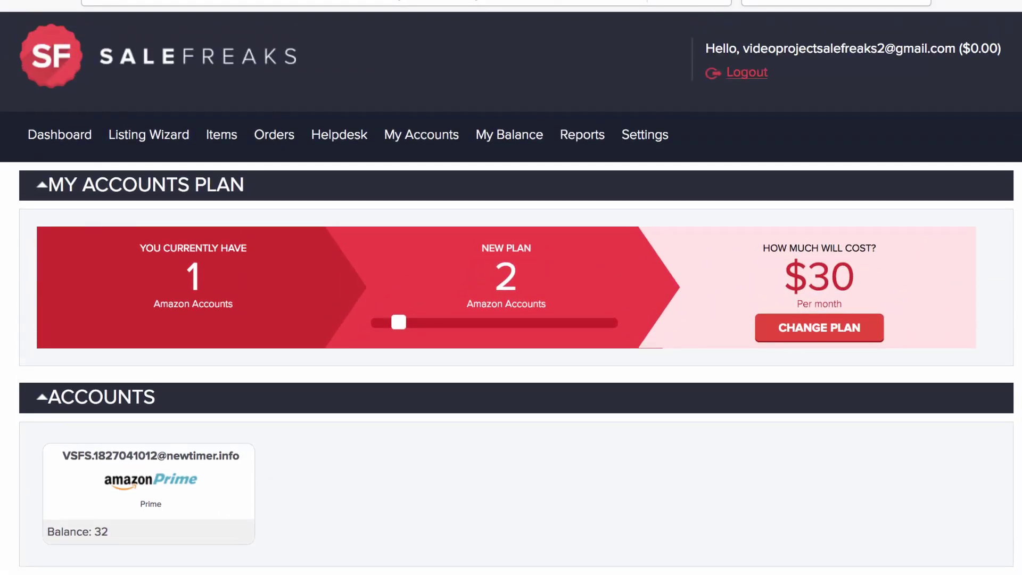
mouse_move(813, 50)
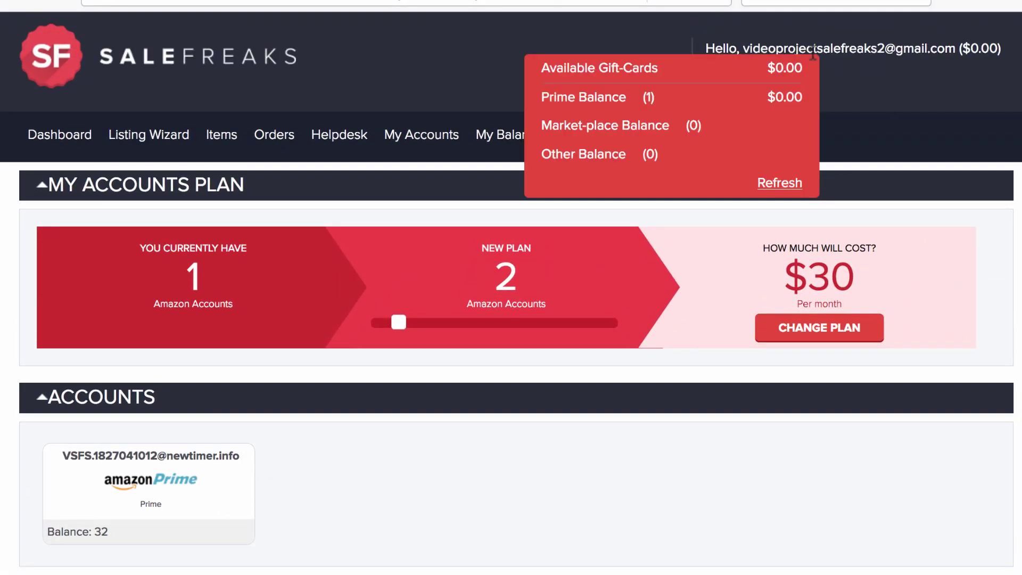
click(786, 185)
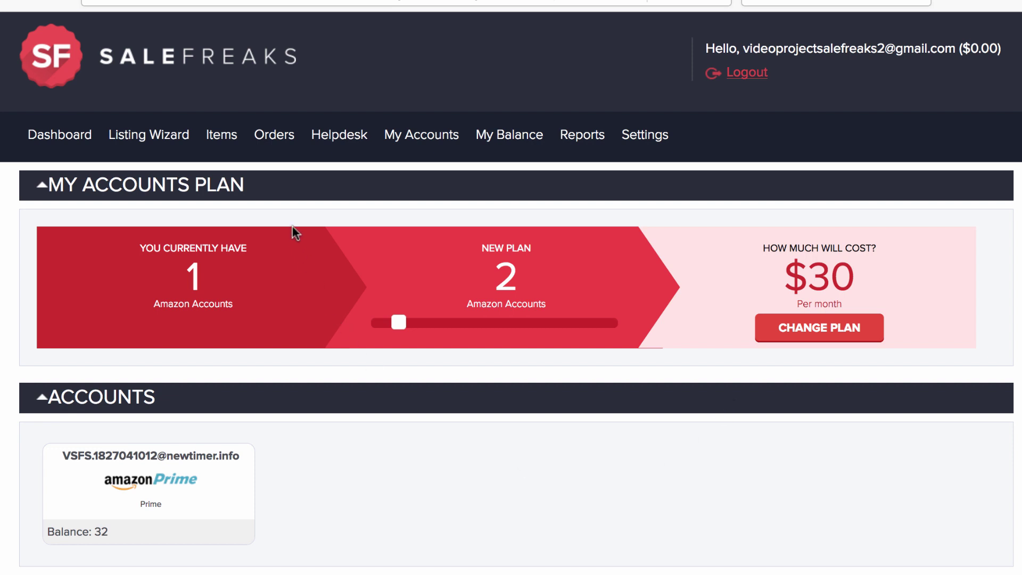
click(277, 137)
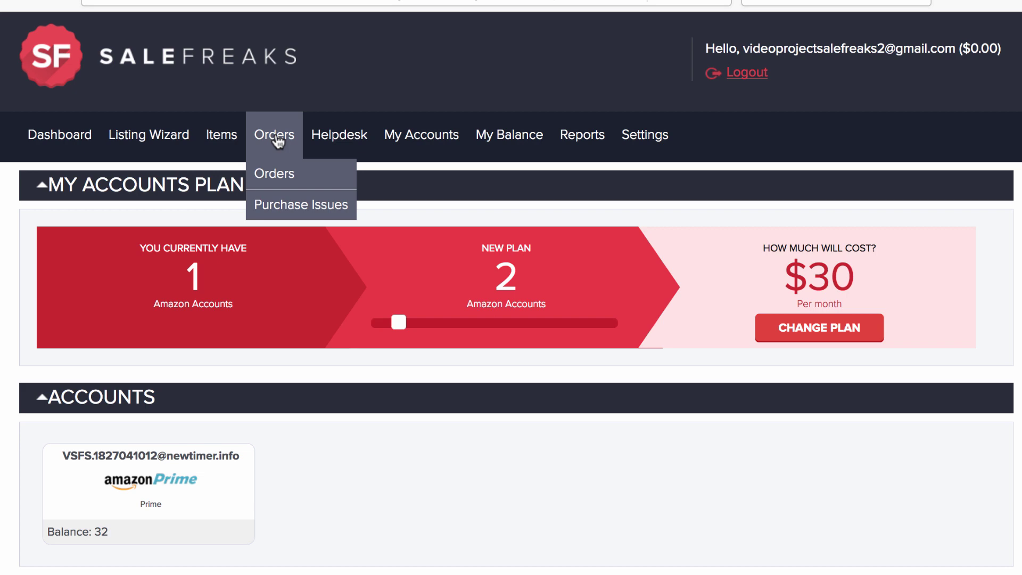